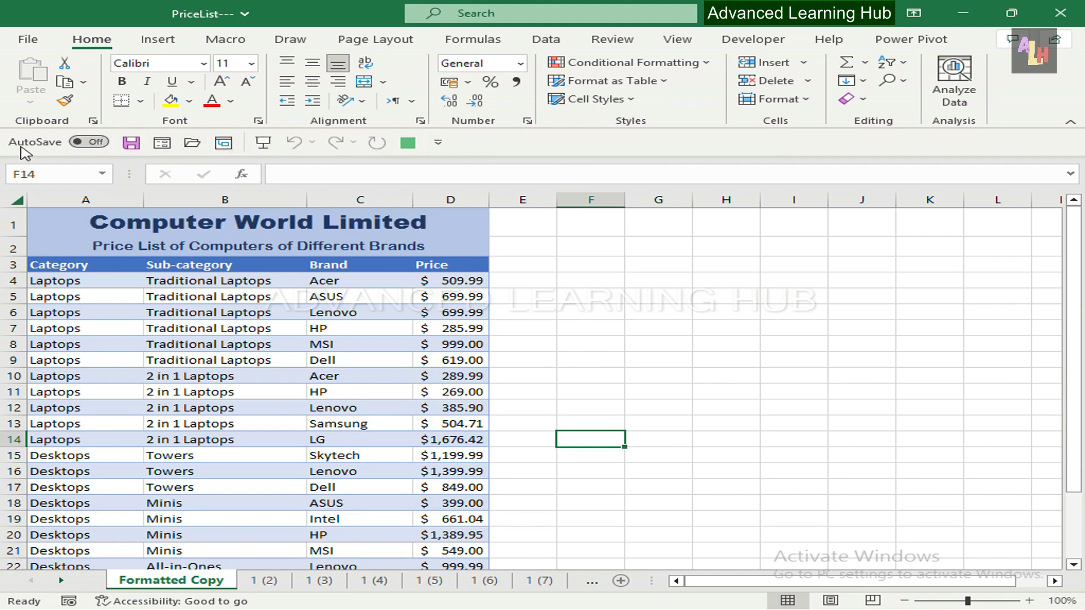
Review the Customize Quick Access Toolbar list, then close it without changing anything.
{"action": "left_click", "coordinate": [440, 145]}
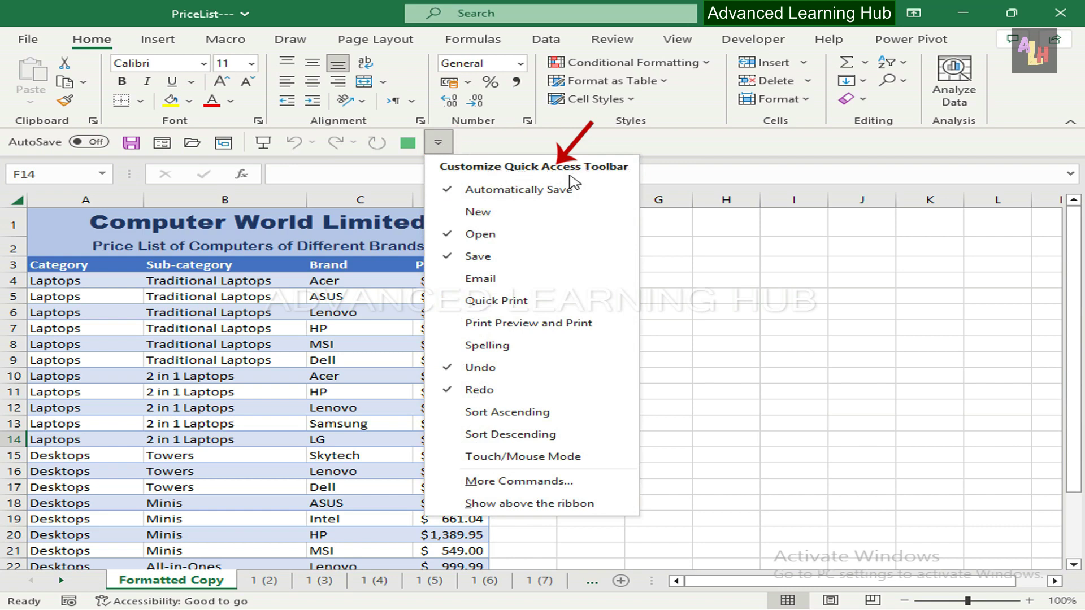
{"action": "left_click", "coordinate": [417, 146]}
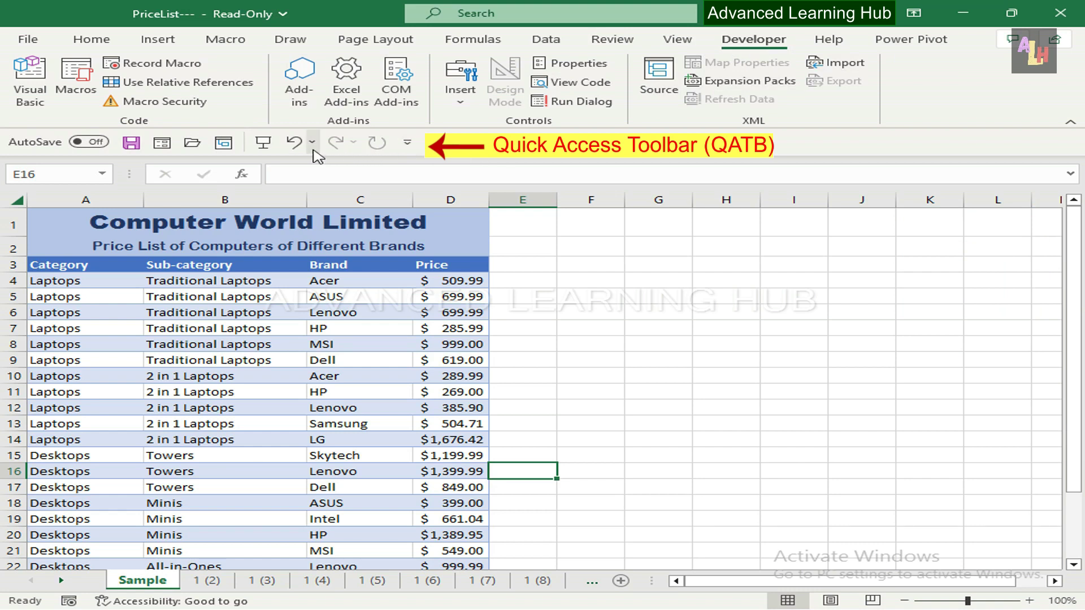
{"action": "right_click", "coordinate": [204, 142]}
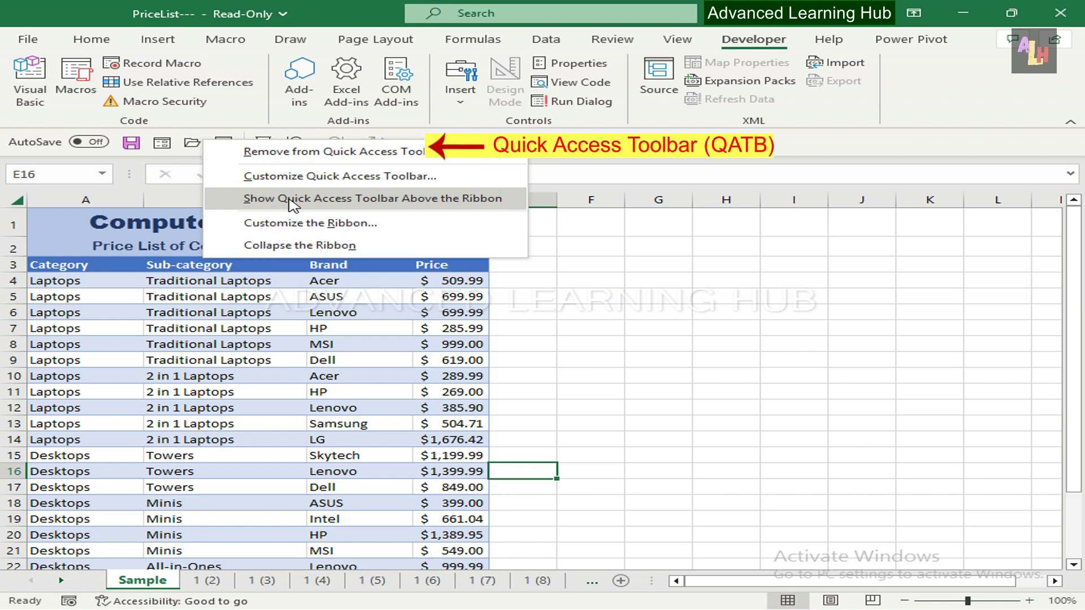
{"action": "left_click", "coordinate": [361, 199]}
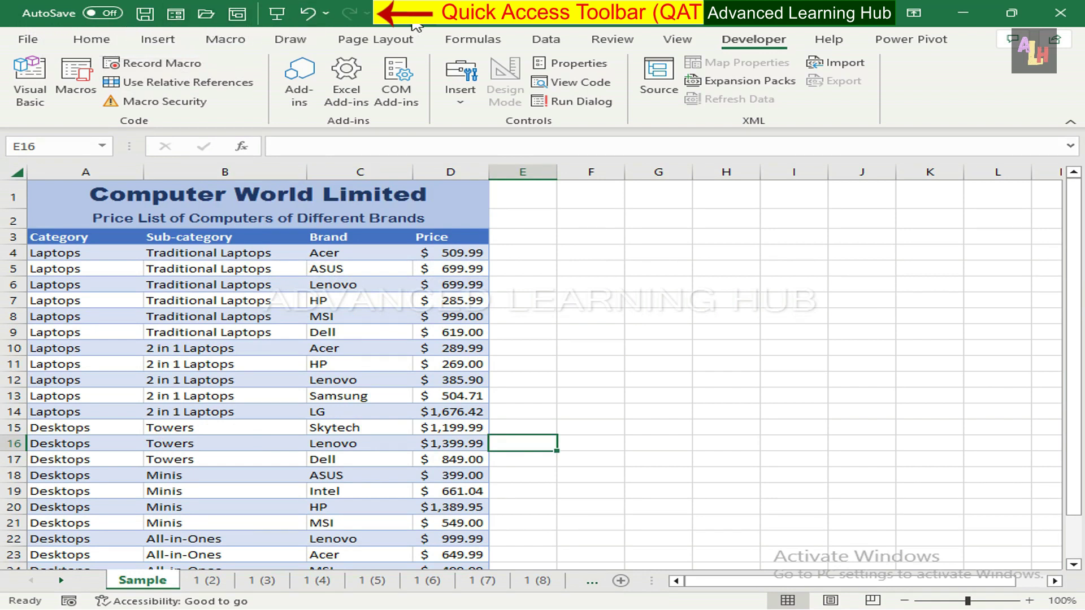
{"action": "right_click", "coordinate": [252, 4]}
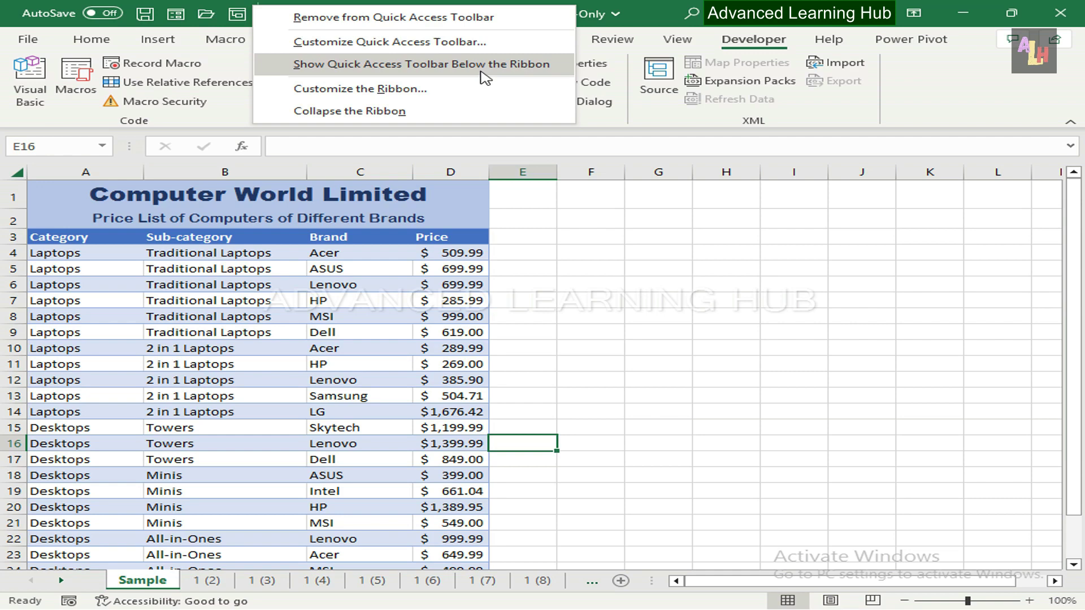
{"action": "left_click", "coordinate": [425, 66]}
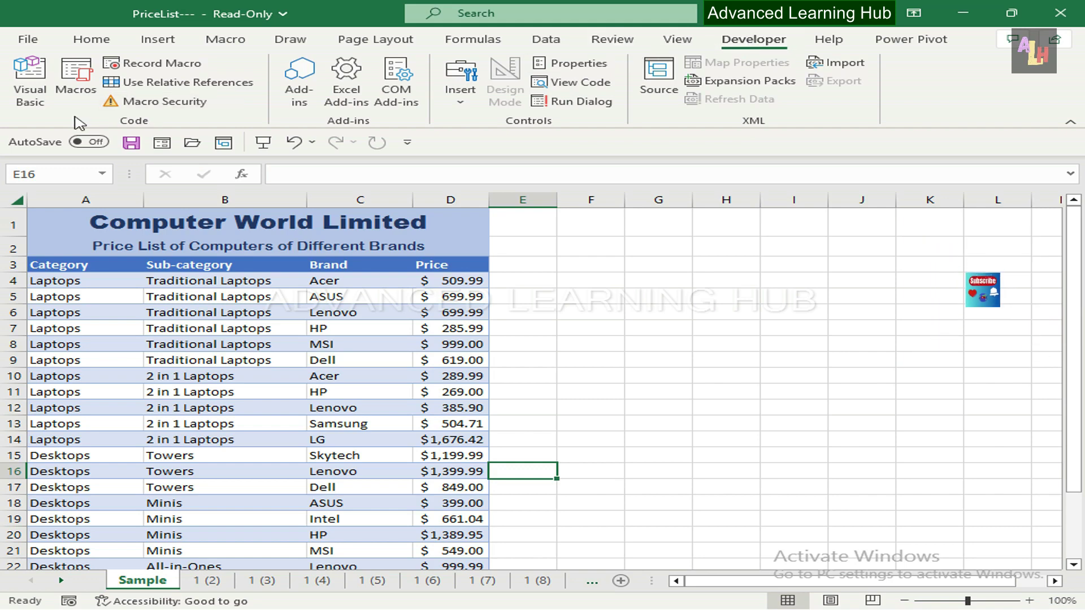
Look up the PERSONAL.XLSB!CleaningAndFormatting macro in the Macros list, then return to the custom Macro tab.
{"action": "left_click", "coordinate": [78, 95]}
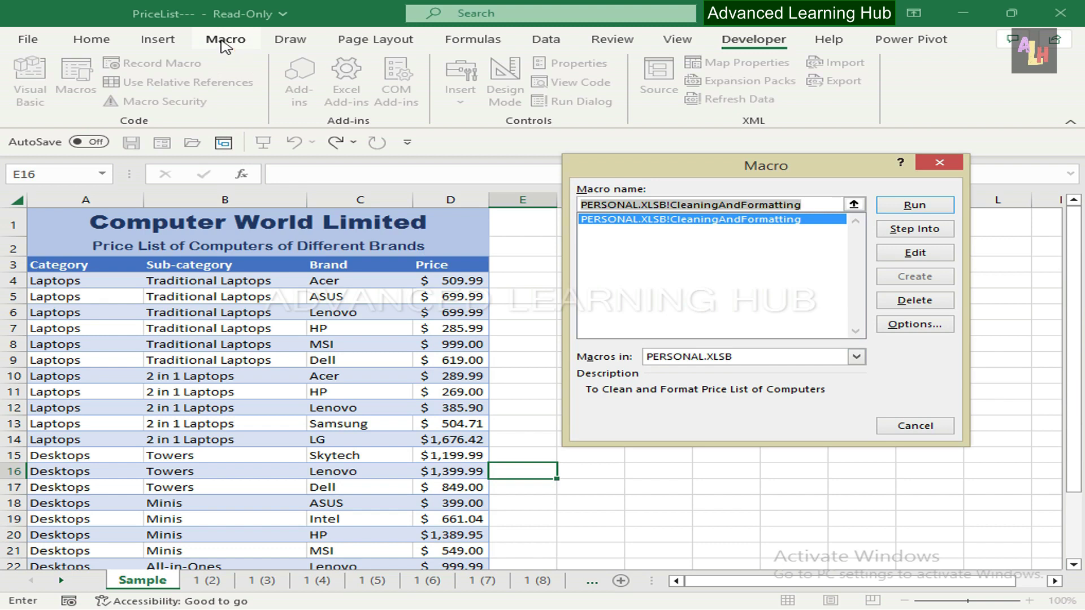
{"action": "left_click", "coordinate": [226, 46]}
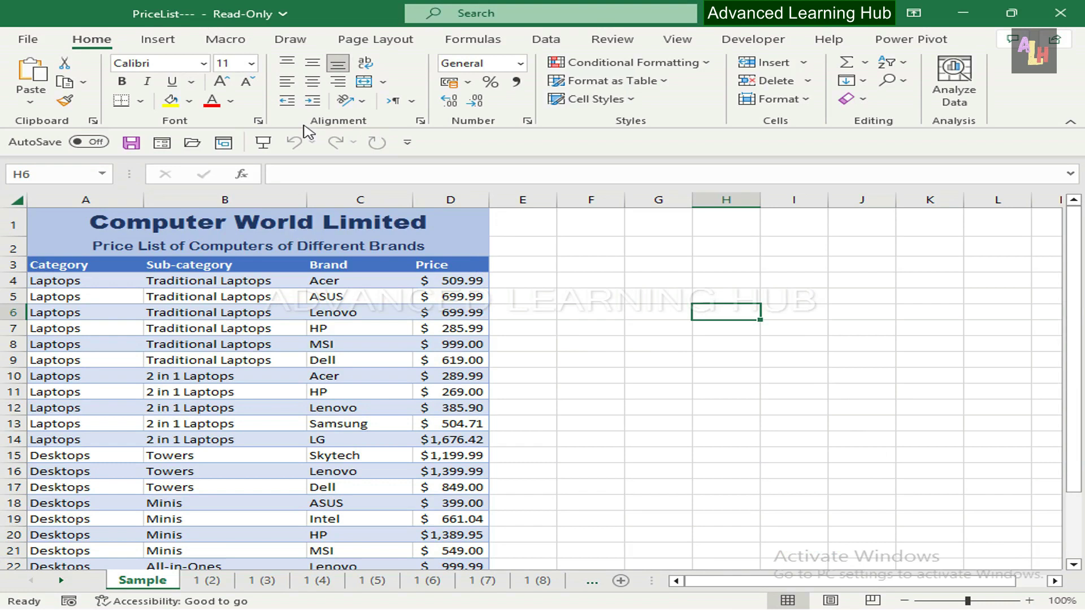
{"action": "right_click", "coordinate": [236, 141]}
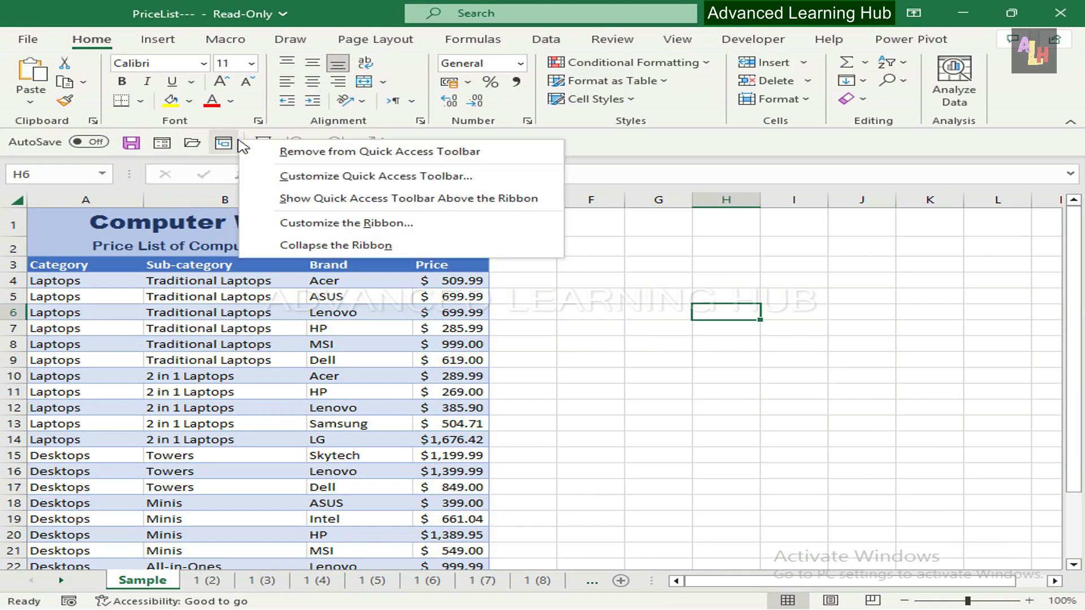
{"action": "left_click", "coordinate": [351, 177]}
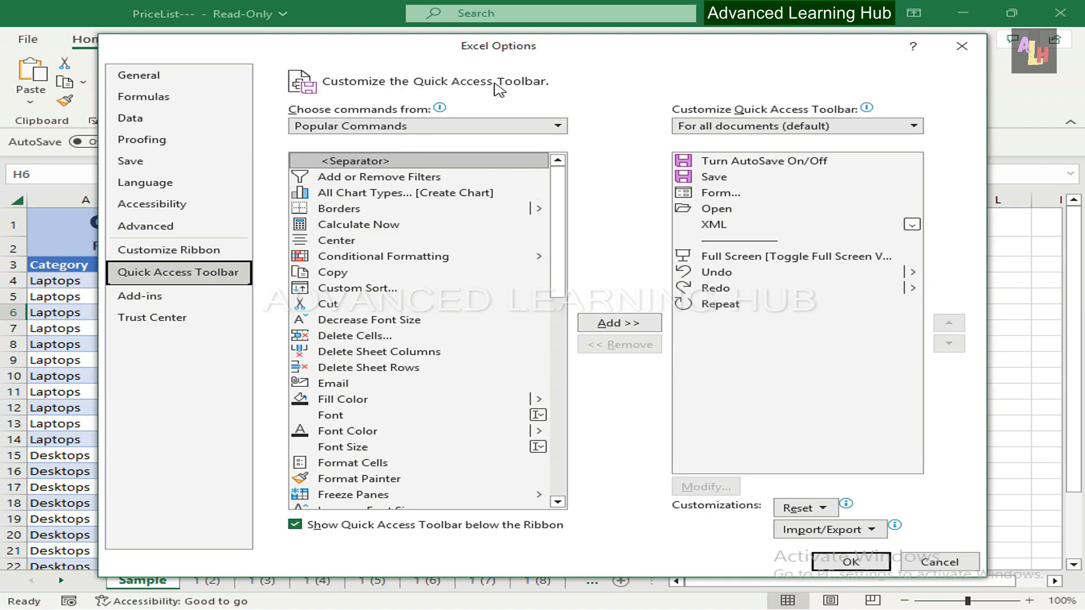
{"action": "left_click", "coordinate": [954, 566]}
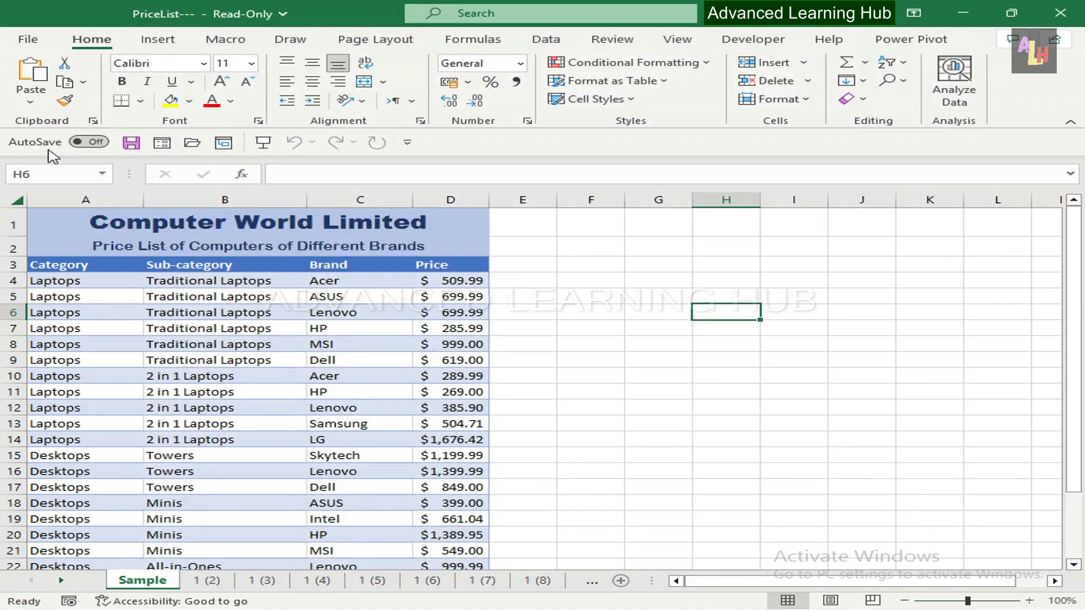
{"action": "left_click", "coordinate": [29, 40]}
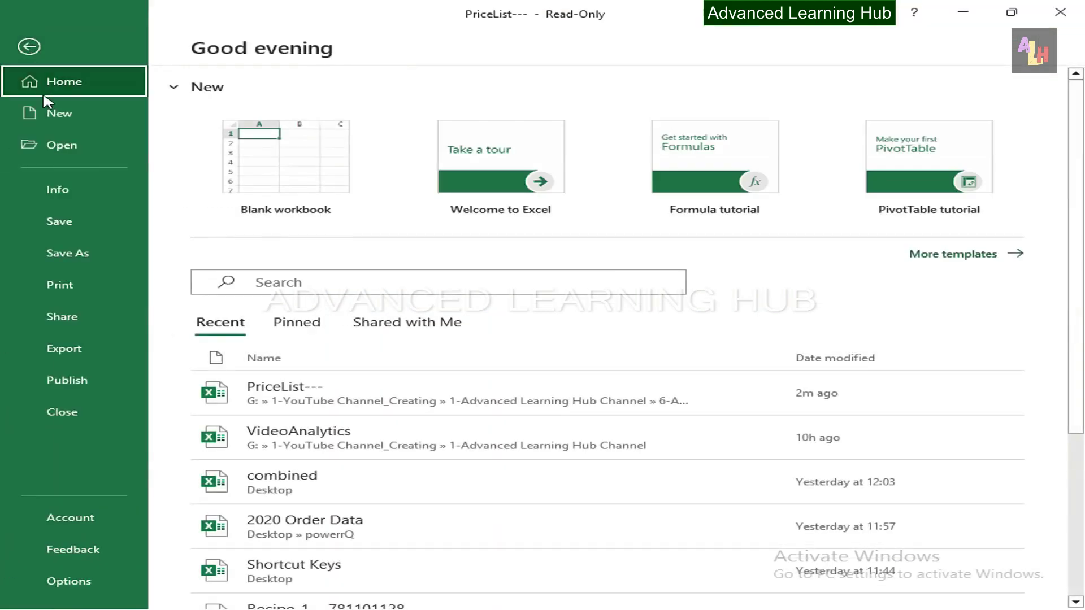
{"action": "left_click", "coordinate": [77, 575]}
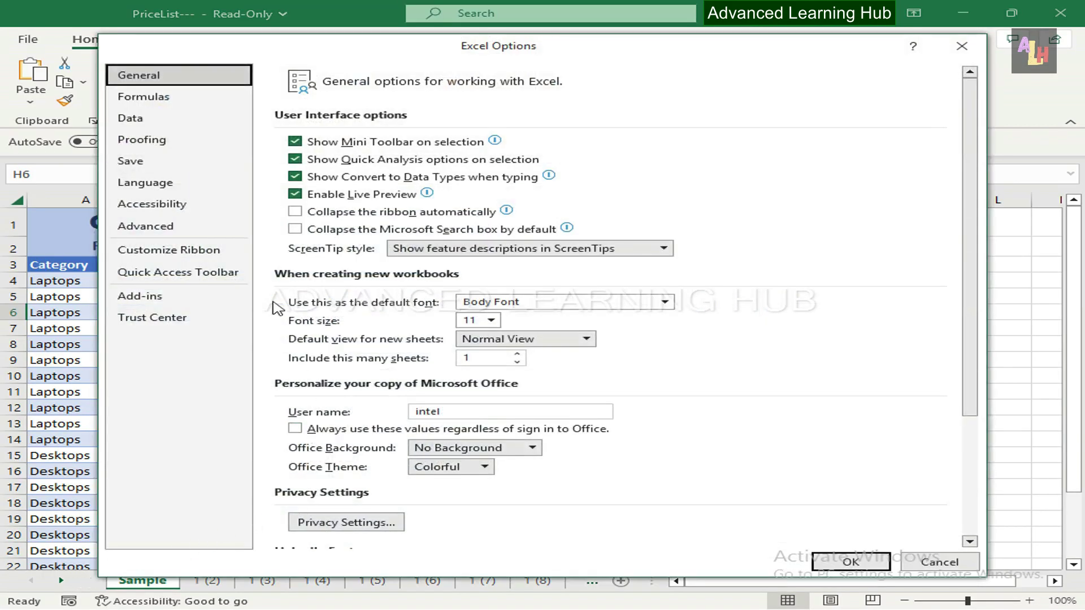
{"action": "left_click", "coordinate": [172, 273]}
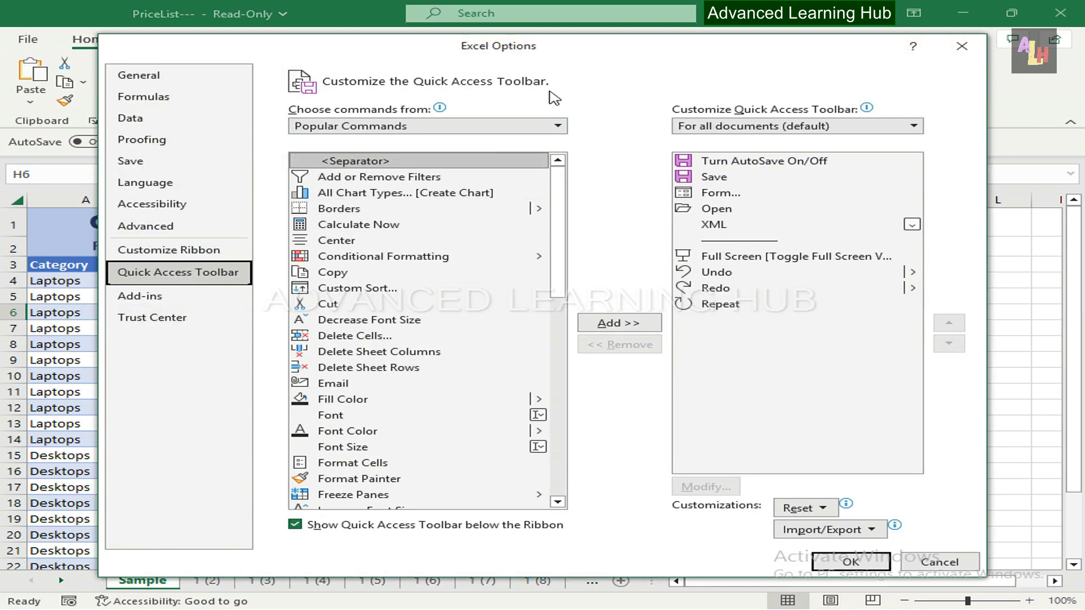
{"action": "left_click", "coordinate": [939, 562]}
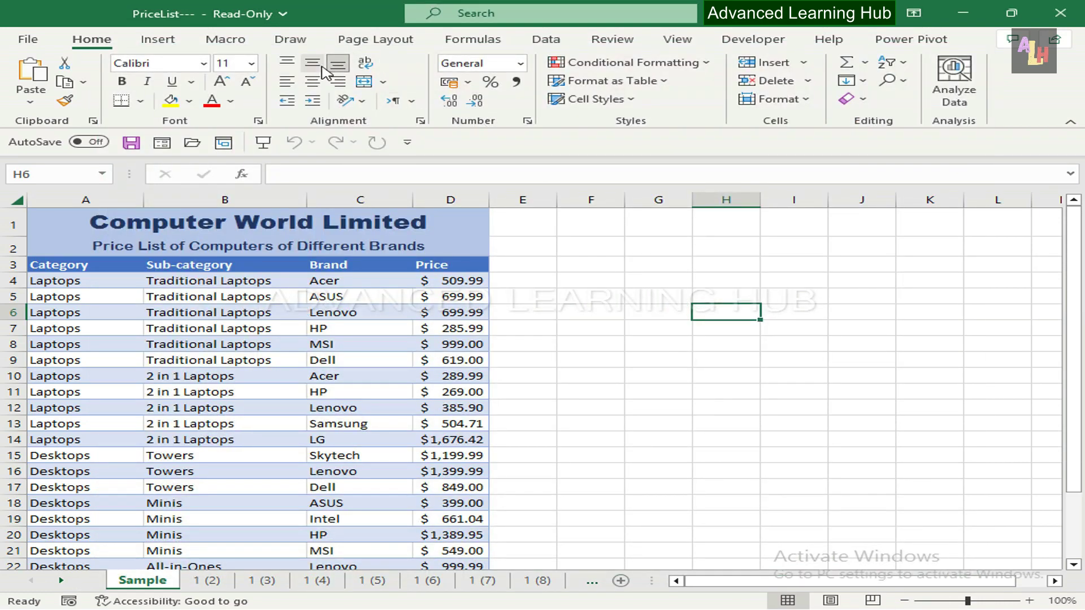
Open Excel Options from the ribbon's shortcut menu and go to the Quick Access Toolbar page.
{"action": "right_click", "coordinate": [398, 66]}
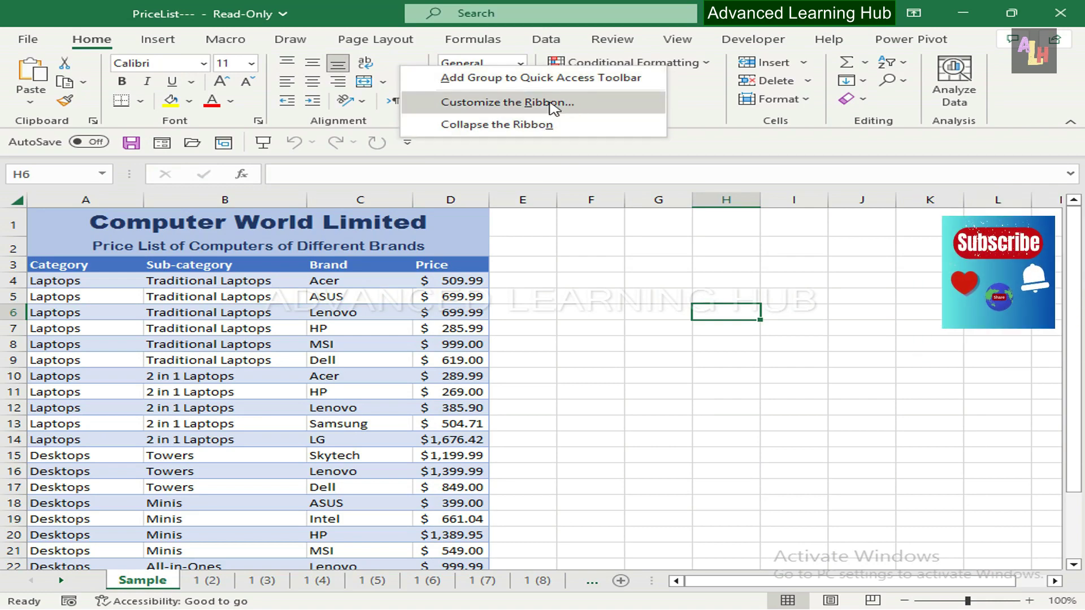
{"action": "left_click", "coordinate": [502, 102]}
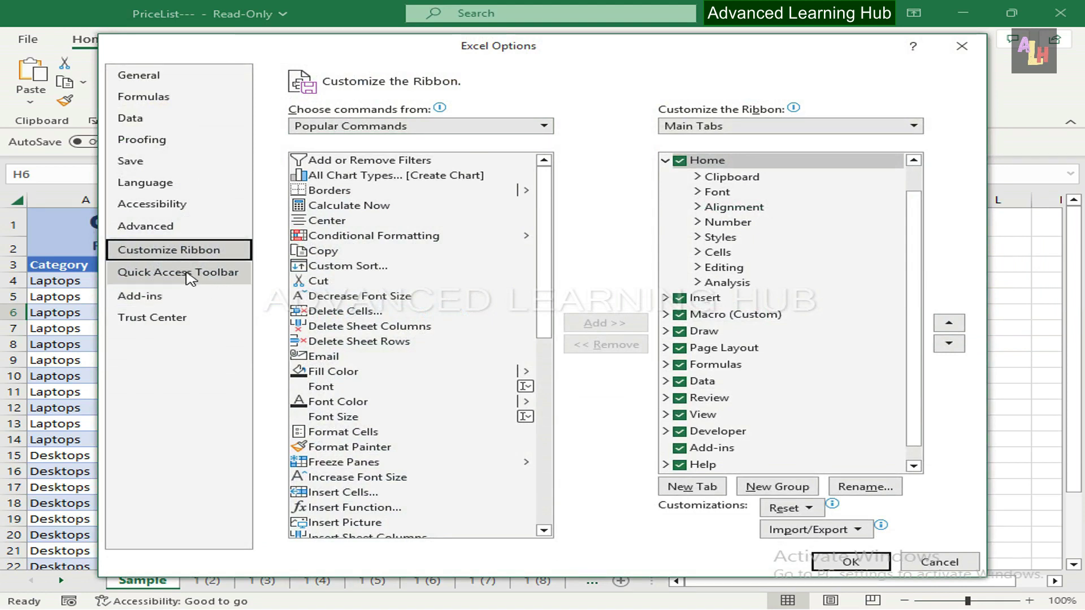
{"action": "left_click", "coordinate": [190, 276]}
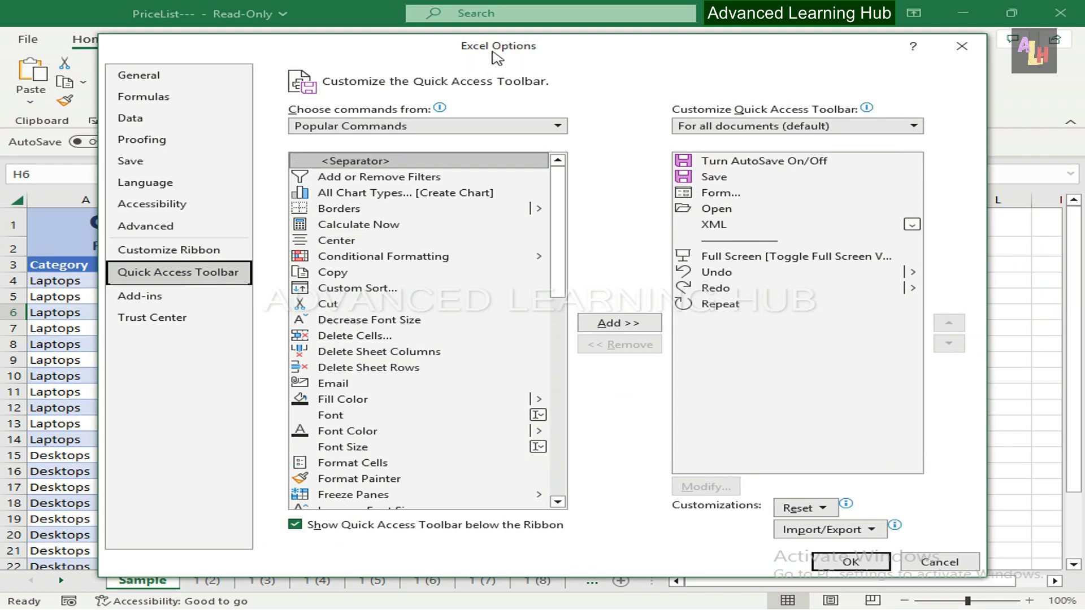
Add PERSONAL.XLSB!CleaningAndFormatting from the Macros command list to the Quick Access Toolbar and confirm.
{"action": "left_click", "coordinate": [559, 129]}
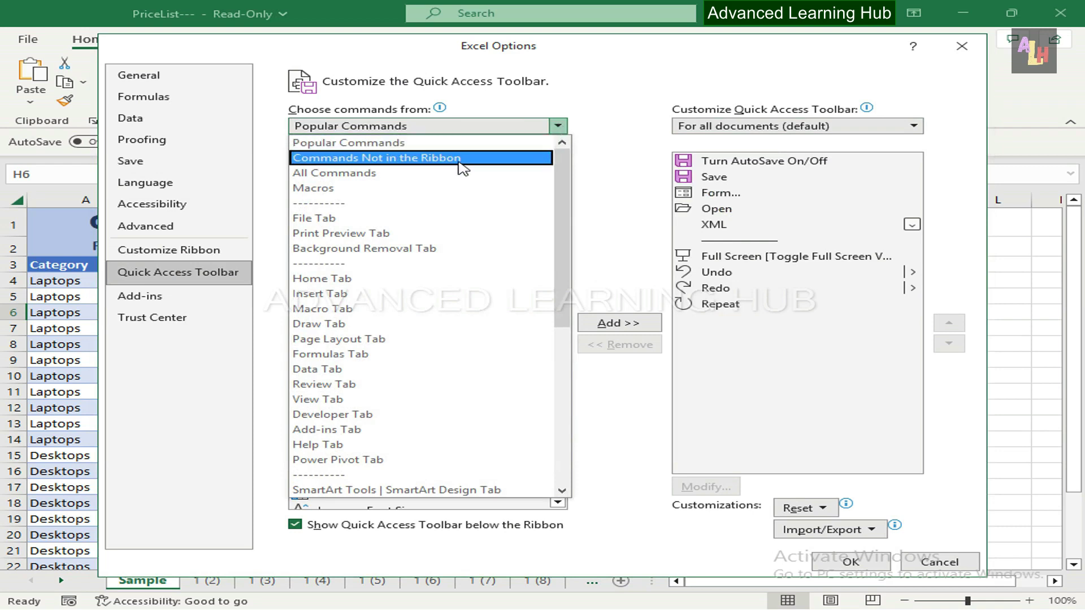
{"action": "left_click", "coordinate": [310, 190]}
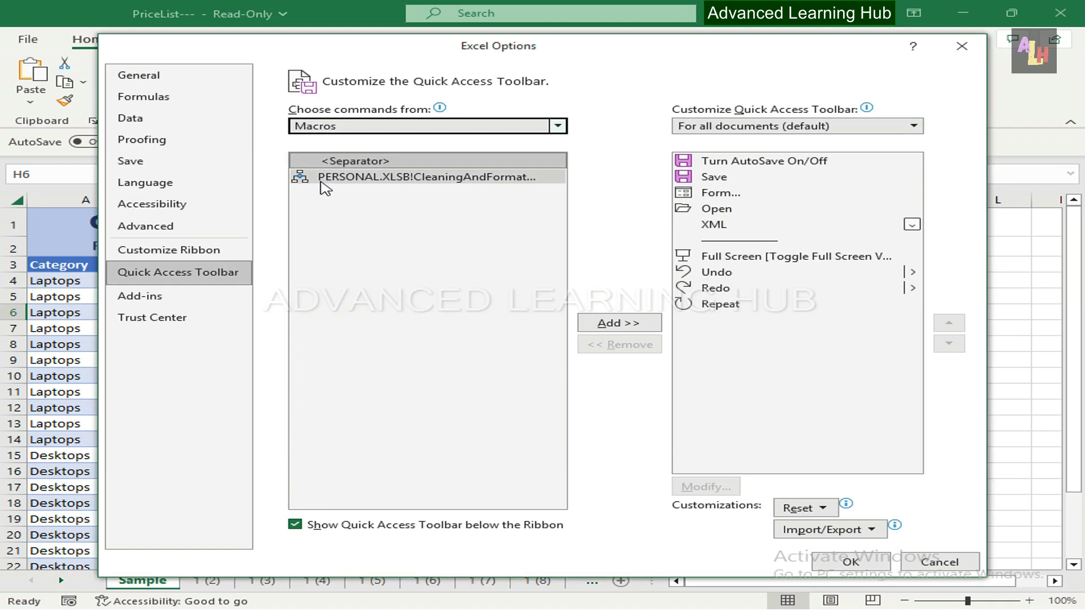
{"action": "left_click", "coordinate": [409, 182]}
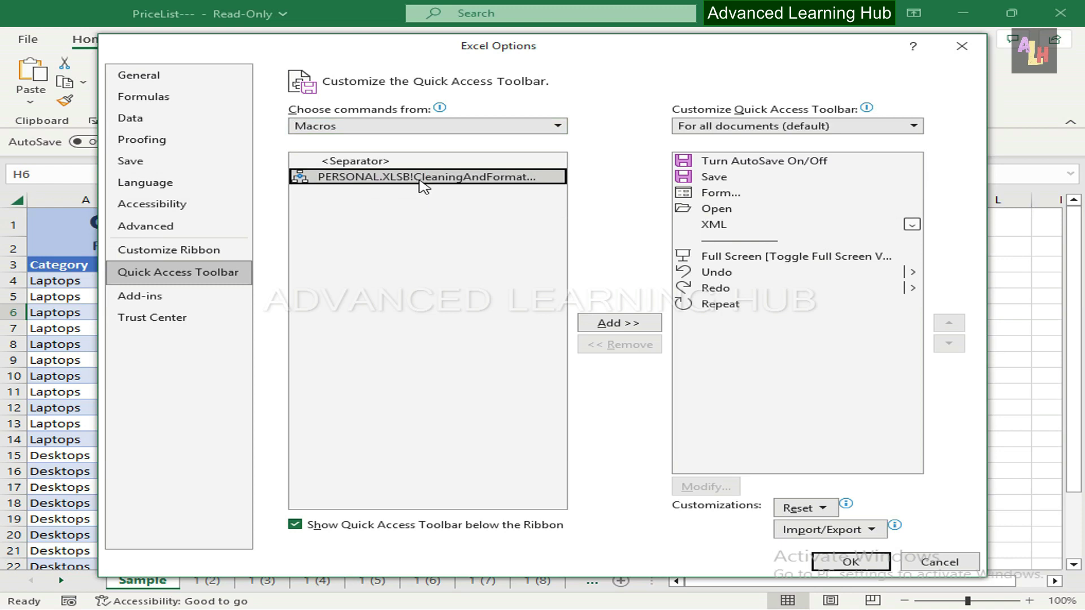
{"action": "left_click", "coordinate": [610, 327]}
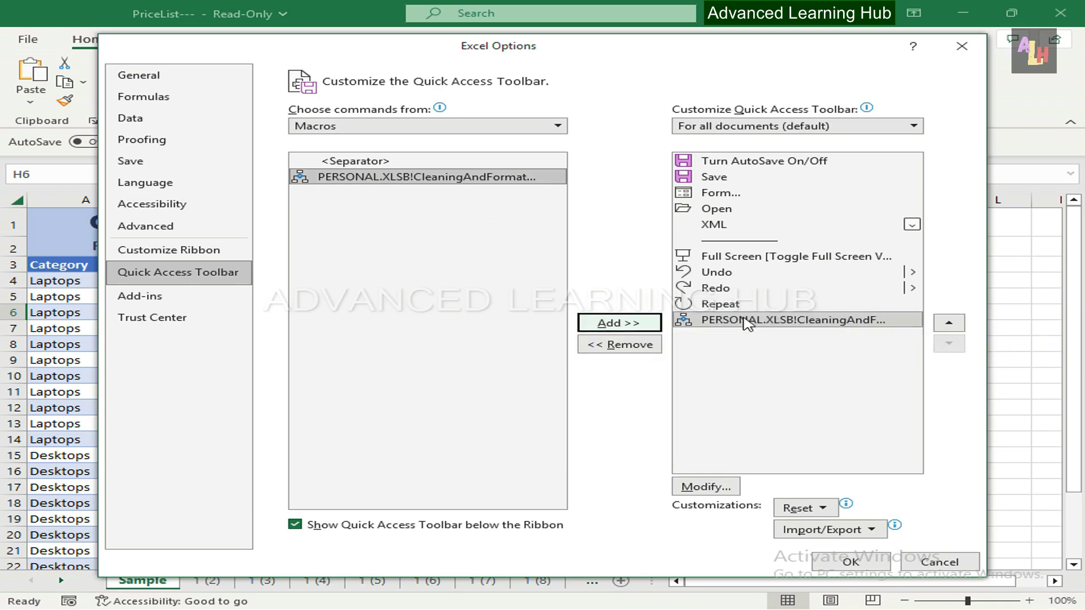
{"action": "left_click", "coordinate": [850, 564]}
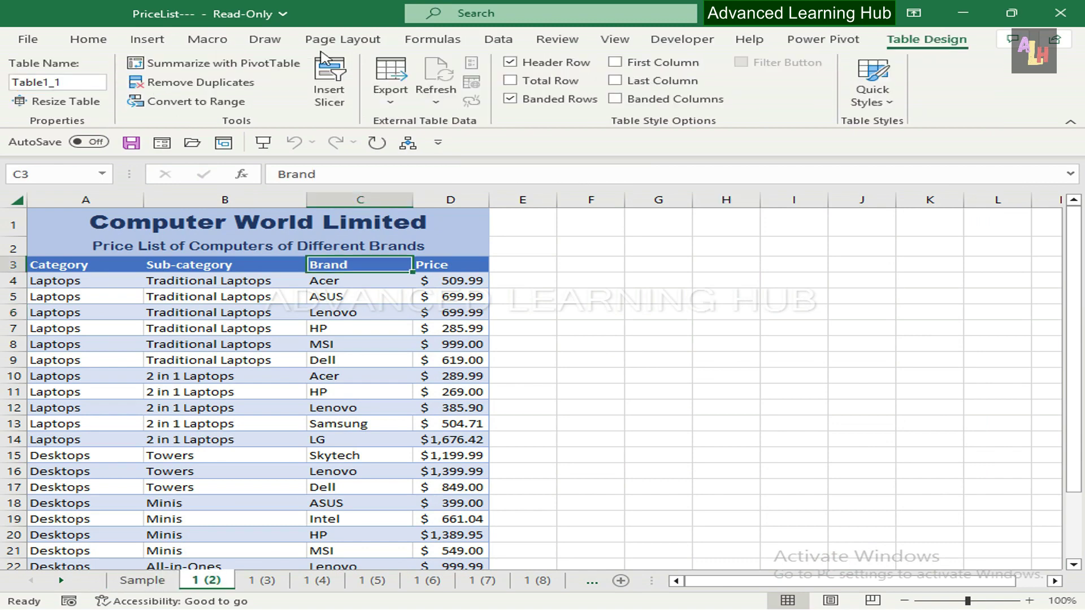
Rename the macro's toolbar button to CleaningAndFormatting, dropping the PERSONAL.XLSB! prefix, and give it the green square symbol.
{"action": "right_click", "coordinate": [193, 146]}
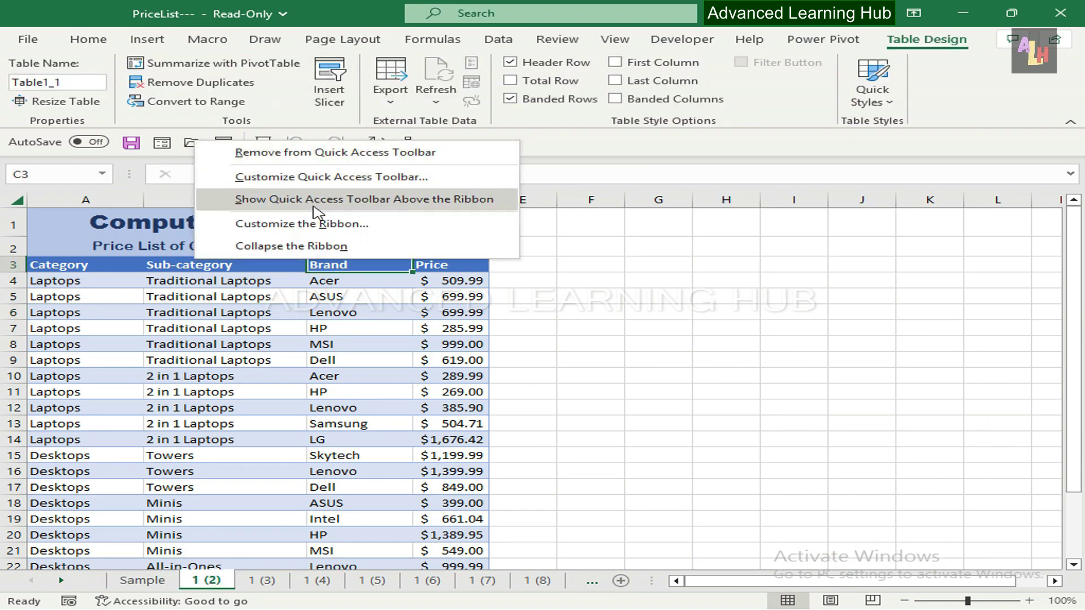
{"action": "left_click", "coordinate": [350, 176]}
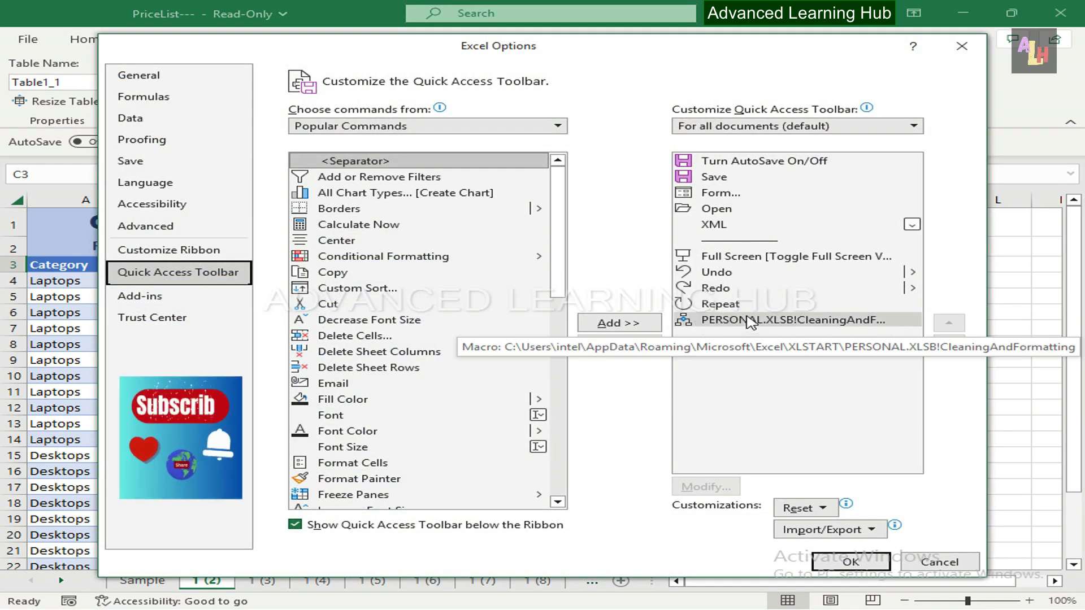
{"action": "left_click", "coordinate": [745, 321]}
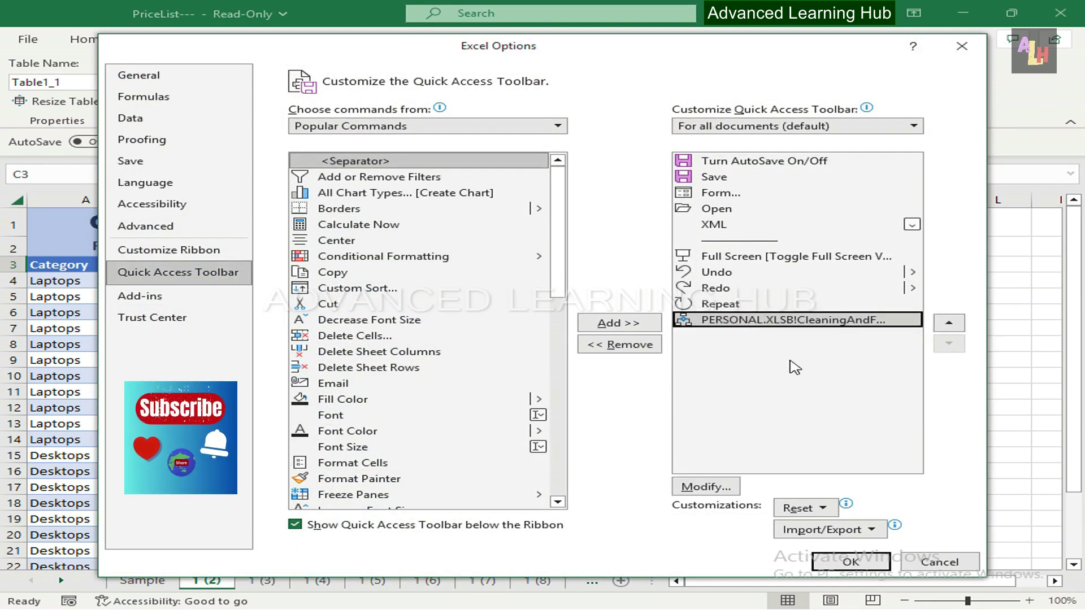
{"action": "left_click", "coordinate": [705, 487]}
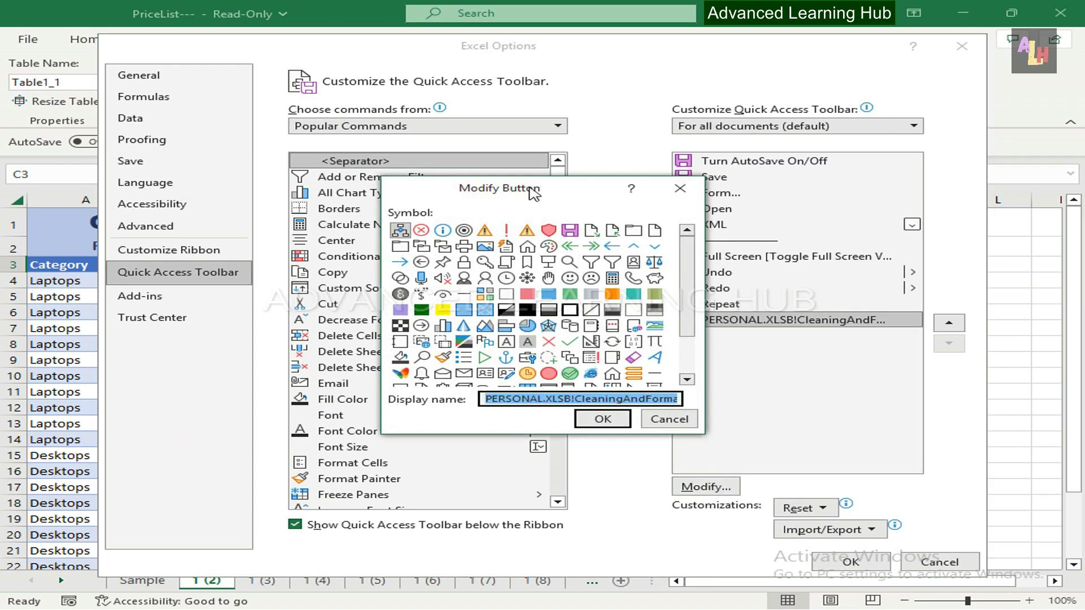
{"action": "left_click", "coordinate": [489, 393]}
{"action": "key", "text": "Delete"}
{"action": "key", "text": "Delete"}
{"action": "key", "text": "Delete"}
{"action": "key", "text": "Delete"}
{"action": "key", "text": "Delete"}
{"action": "key", "text": "Delete"}
{"action": "key", "text": "Delete"}
{"action": "key", "text": "Delete"}
{"action": "key", "text": "Delete"}
{"action": "key", "text": "Delete"}
{"action": "key", "text": "Delete"}
{"action": "key", "text": "Delete"}
{"action": "key", "text": "Delete"}
{"action": "key", "text": "Delete"}
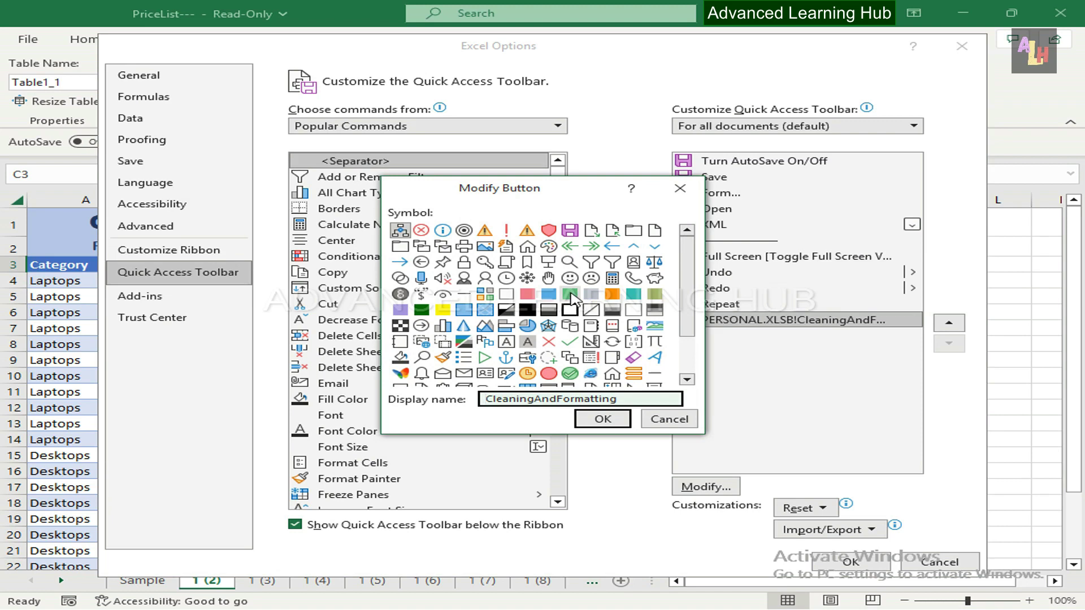
{"action": "left_click", "coordinate": [571, 293]}
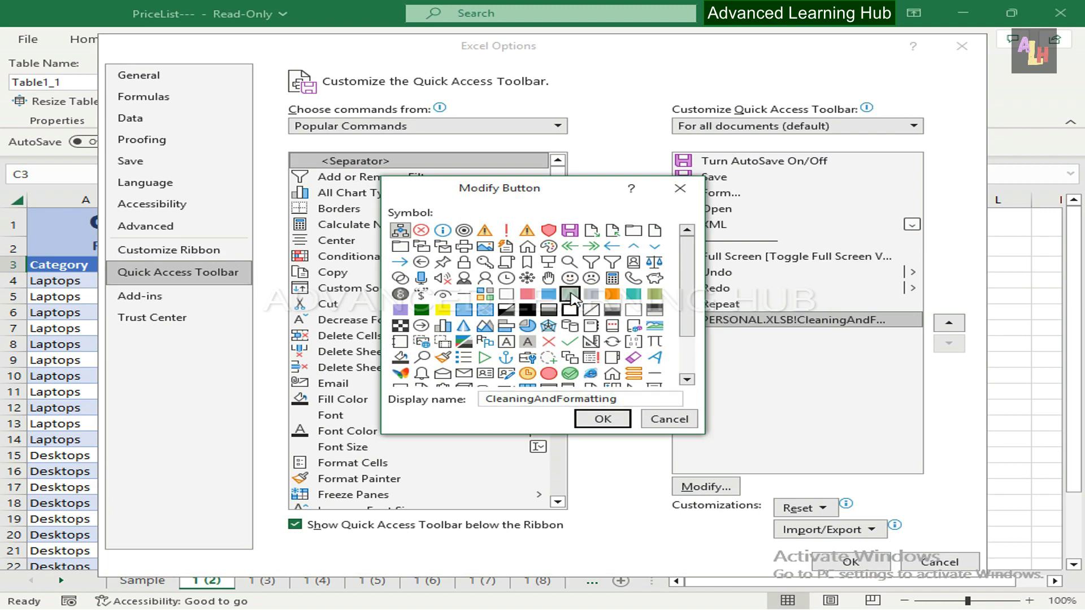
{"action": "left_click", "coordinate": [601, 418]}
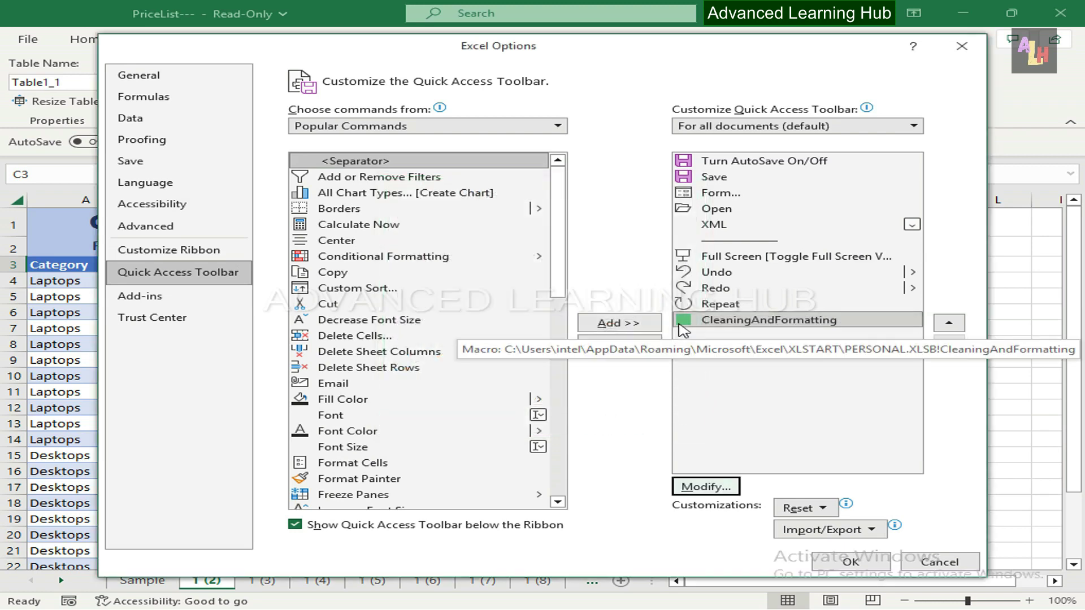
{"action": "left_click", "coordinate": [835, 561]}
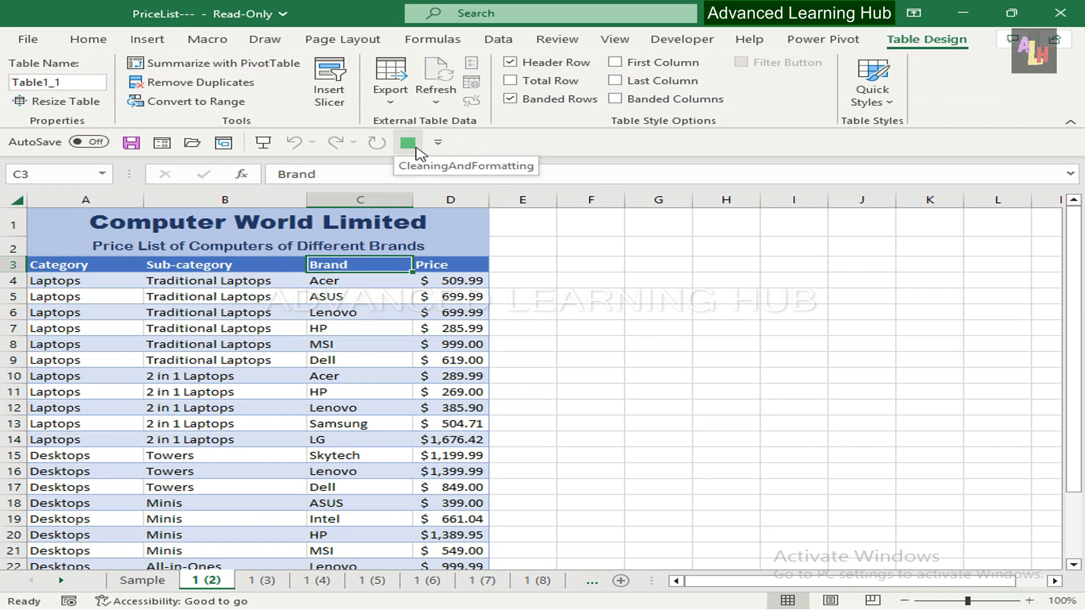
Run the green CleaningAndFormatting button from cell A1 of sheet 1 (3) to format its price list.
{"action": "left_click", "coordinate": [266, 582]}
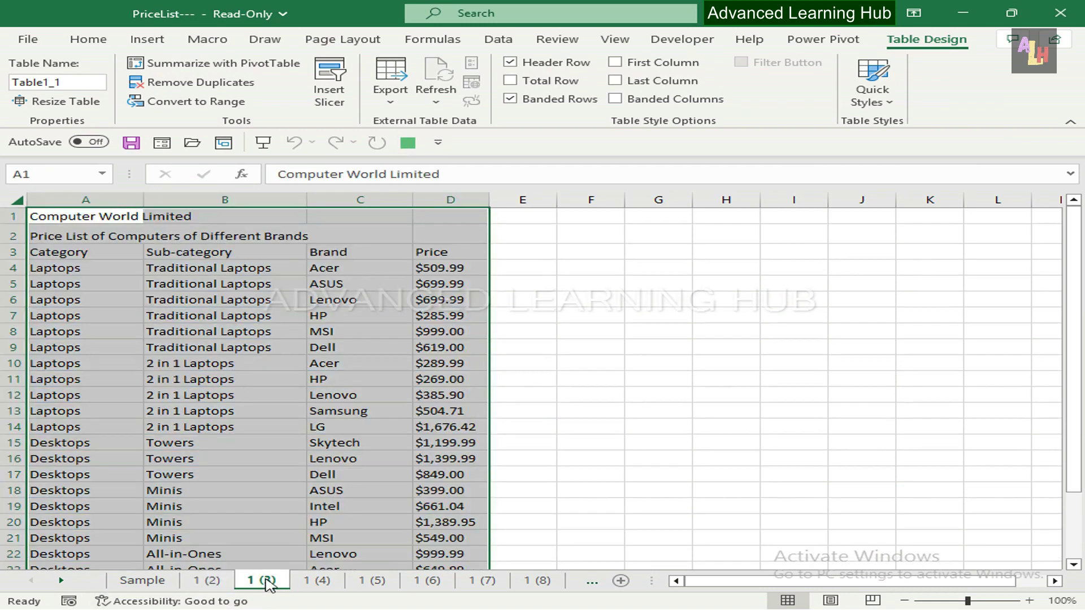
{"action": "left_click", "coordinate": [73, 217]}
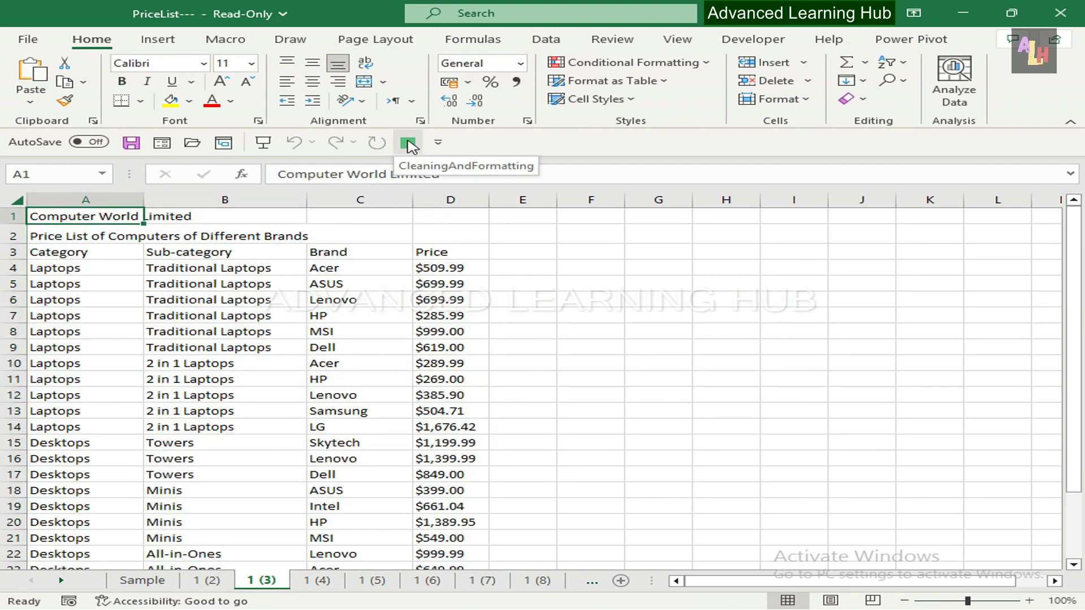
{"action": "left_click", "coordinate": [408, 143]}
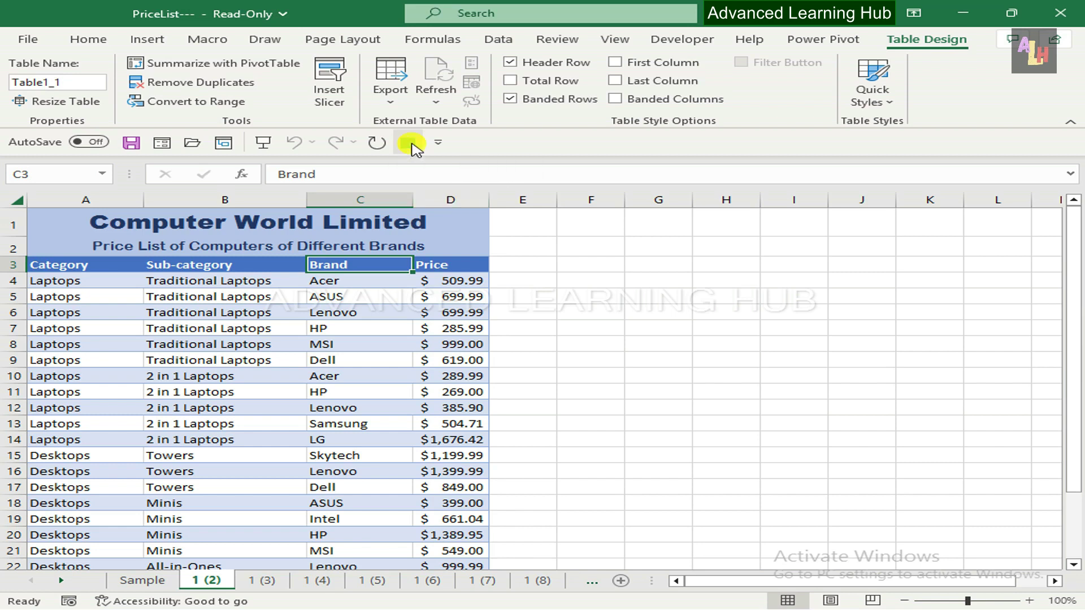
Remove the green CleaningAndFormatting button from the Quick Access Toolbar via its shortcut menu.
{"action": "right_click", "coordinate": [408, 143]}
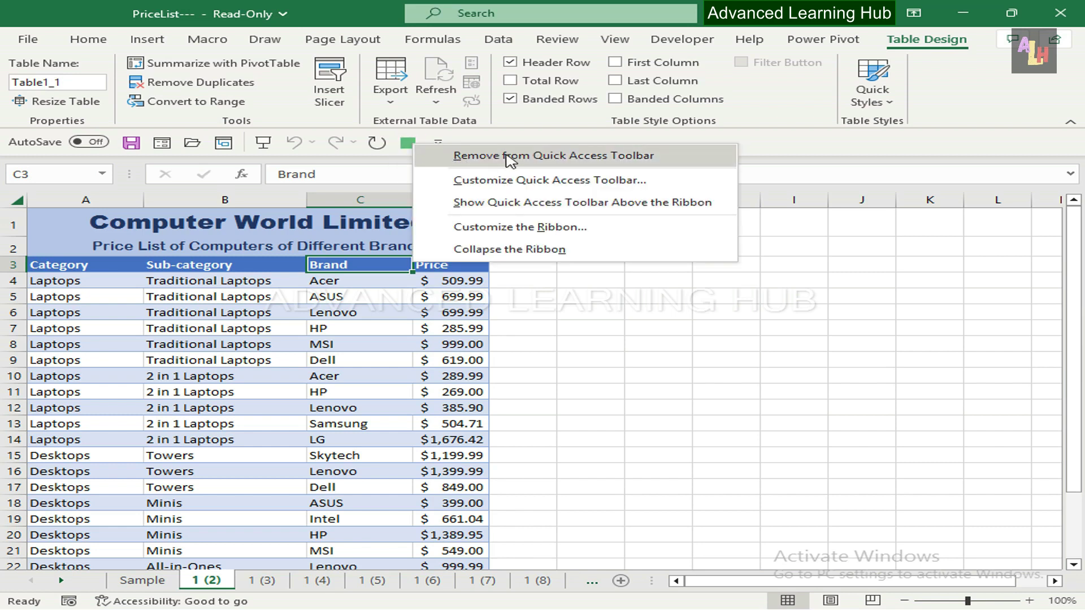
{"action": "left_click", "coordinate": [545, 159]}
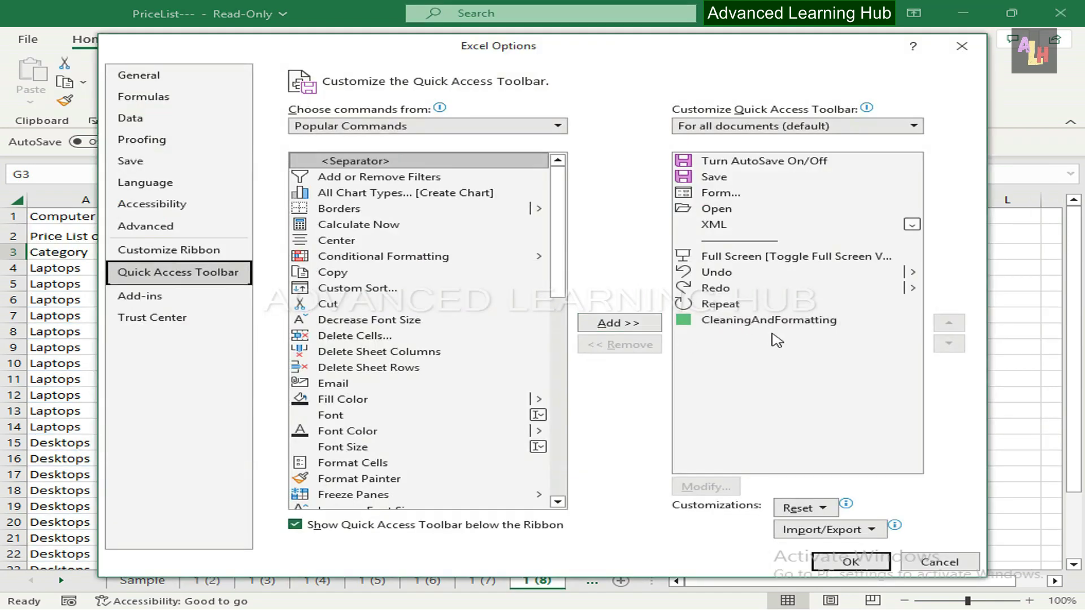
Remove the CleaningAndFormatting entry from the toolbar command list in Excel Options and confirm.
{"action": "left_click", "coordinate": [733, 321]}
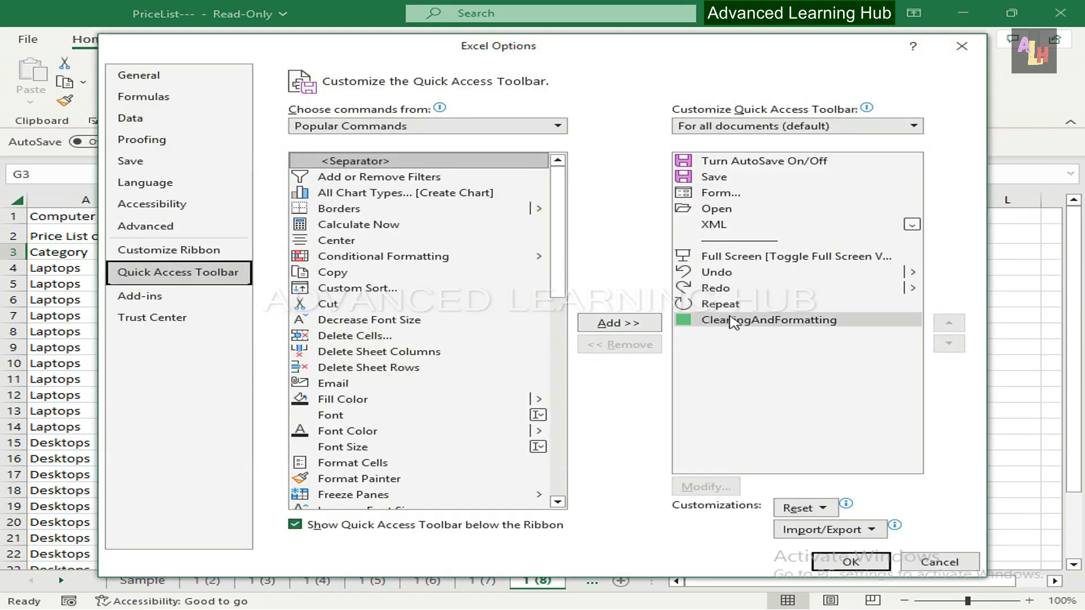
{"action": "left_click", "coordinate": [733, 321]}
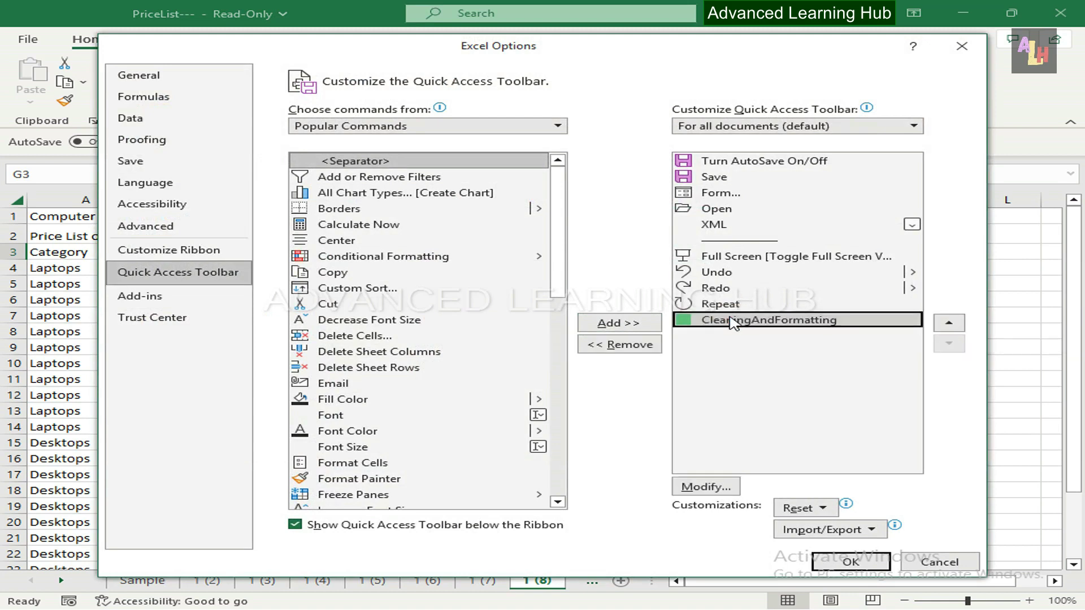
{"action": "left_click", "coordinate": [622, 346]}
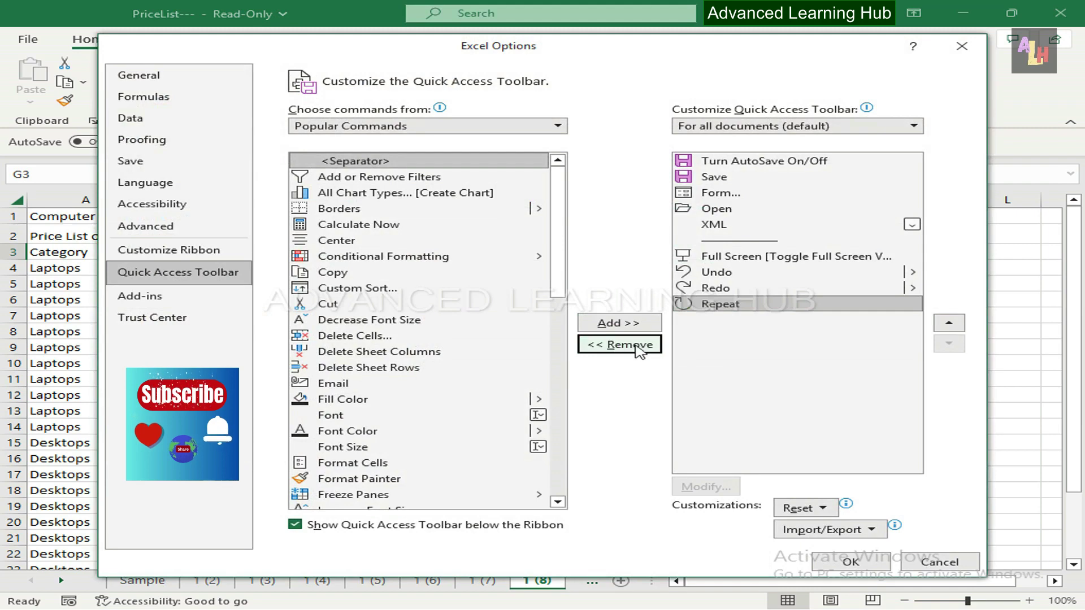
{"action": "left_click", "coordinate": [849, 562]}
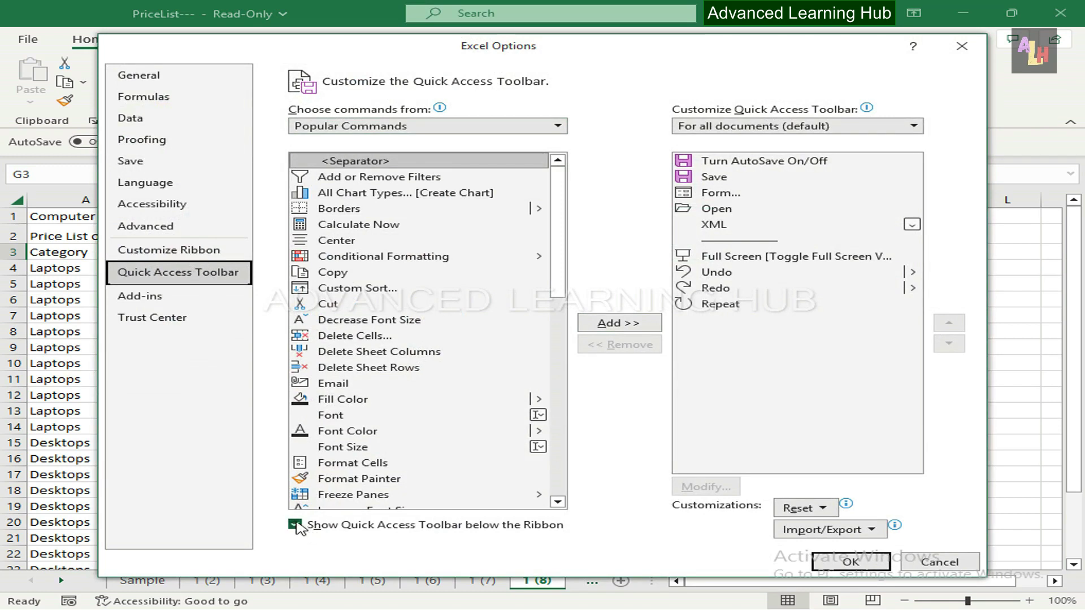
Turn off Show Quick Access Toolbar below the Ribbon and apply the change.
{"action": "left_click", "coordinate": [295, 526]}
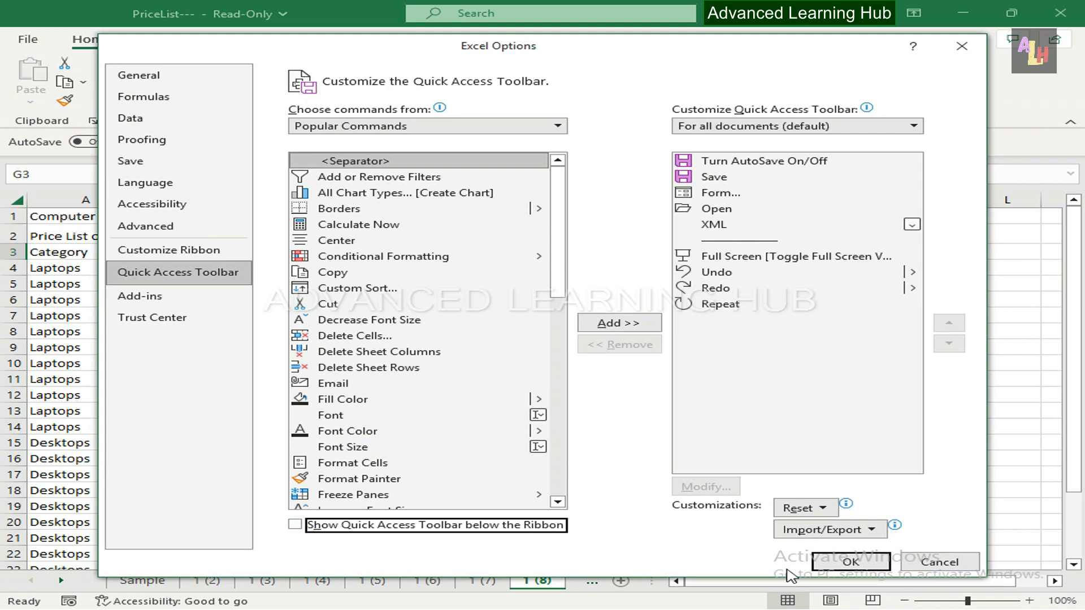
{"action": "left_click", "coordinate": [847, 562]}
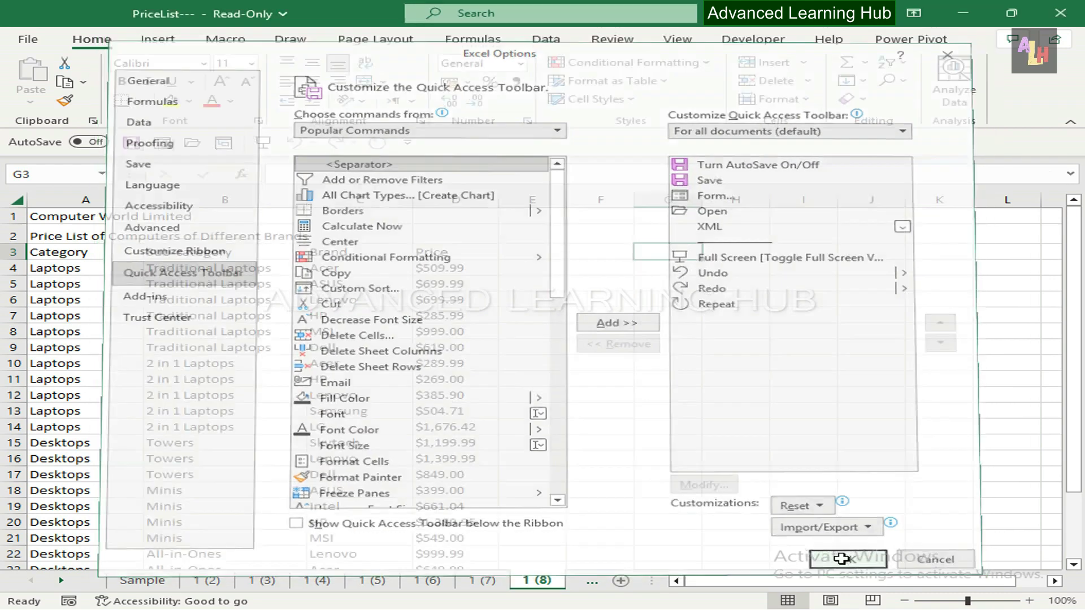